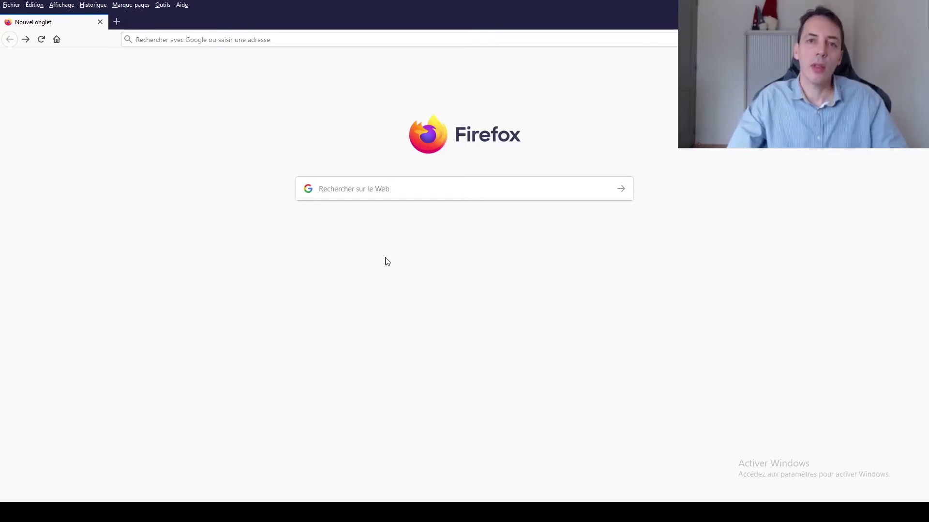
Search the web for squoosh and open the Squoosh app's site.
{"action": "left_click", "coordinate": [348, 189]}
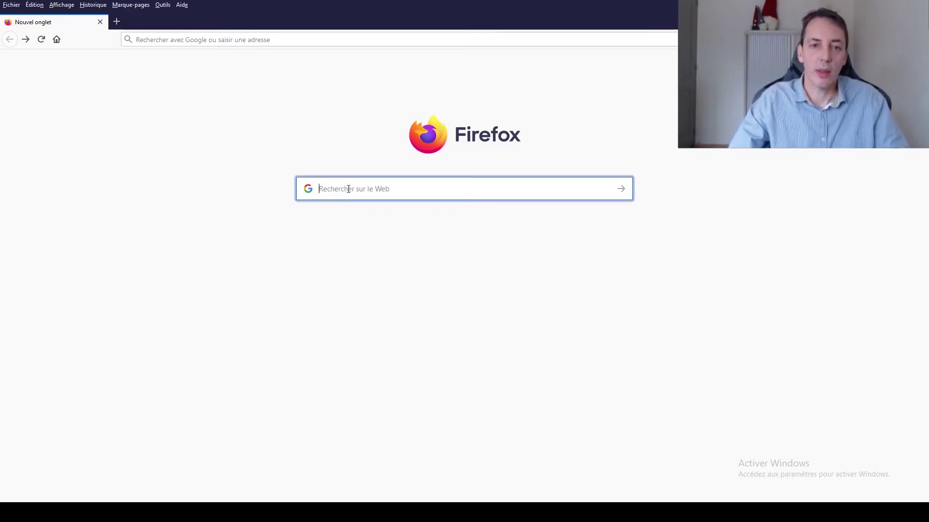
{"action": "type", "text": "squ"}
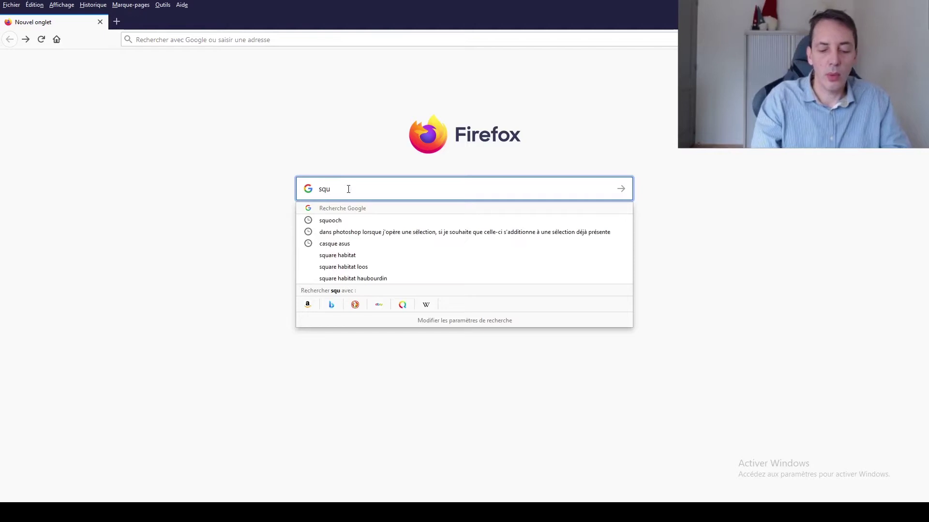
{"action": "type", "text": "oosh"}
{"action": "key", "text": "Return"}
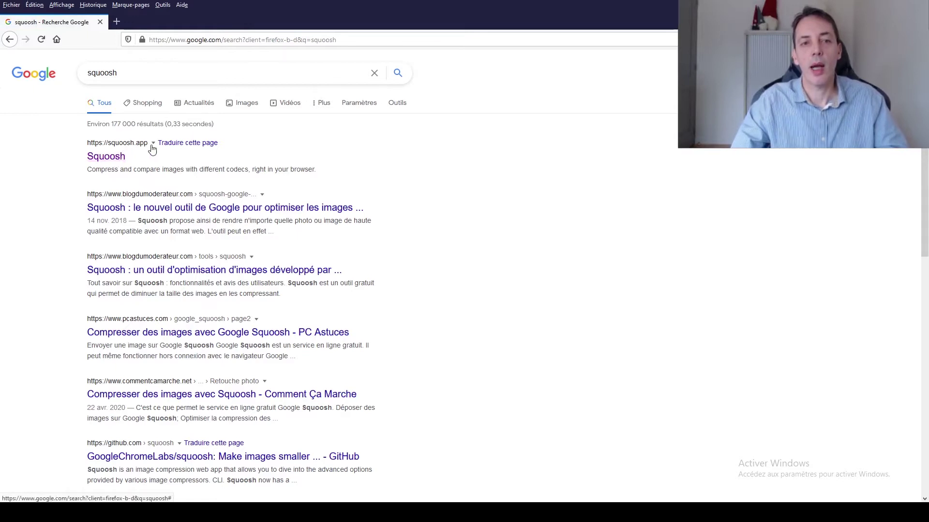
{"action": "left_click", "coordinate": [106, 158]}
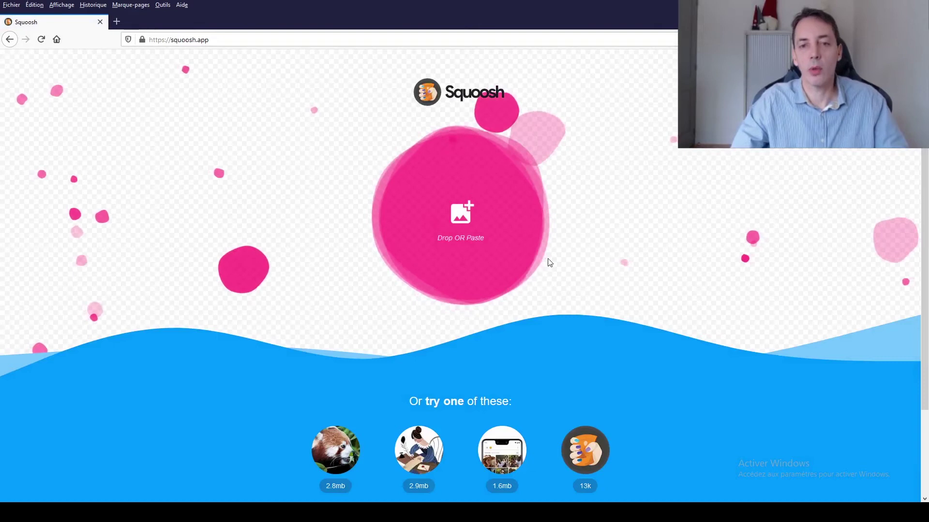
Load the 2.9 MB sample illustration into the image editor.
{"action": "scroll", "coordinate": [839, 363], "scroll_direction": "down", "scroll_amount": 2}
{"action": "scroll", "coordinate": [839, 364], "scroll_direction": "up", "scroll_amount": 2}
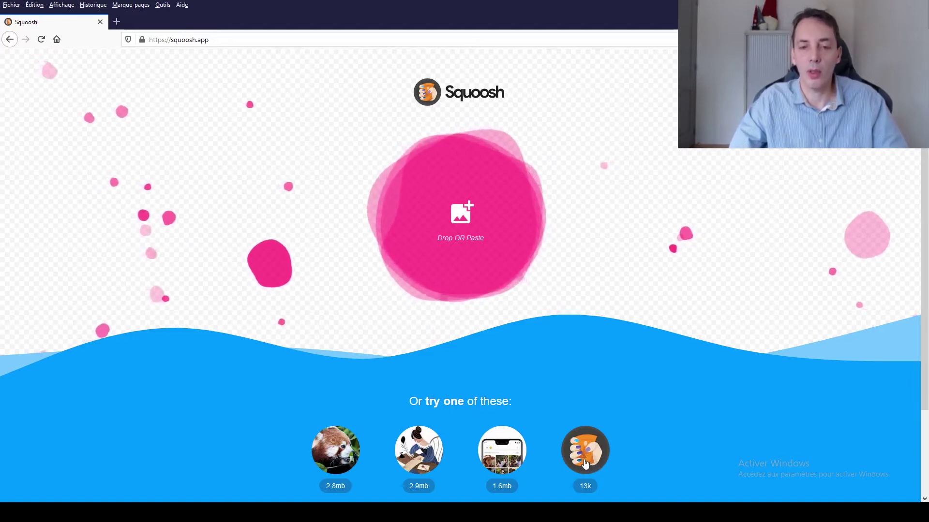
{"action": "left_click", "coordinate": [430, 447]}
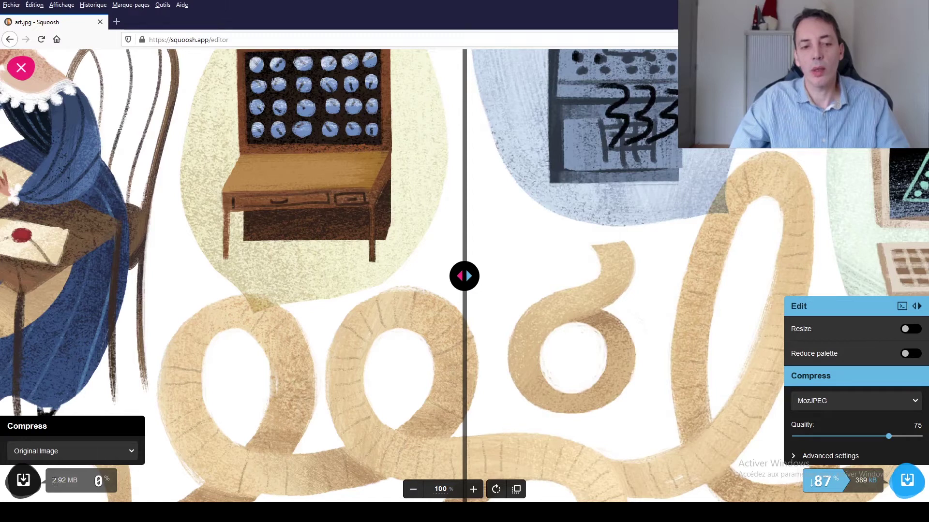
Compare the original and MozJPEG versions by file size, compression percentage and appearance across the comparison divider.
{"action": "left_click_drag", "start_coordinate": [62, 479], "coordinate": [81, 478]}
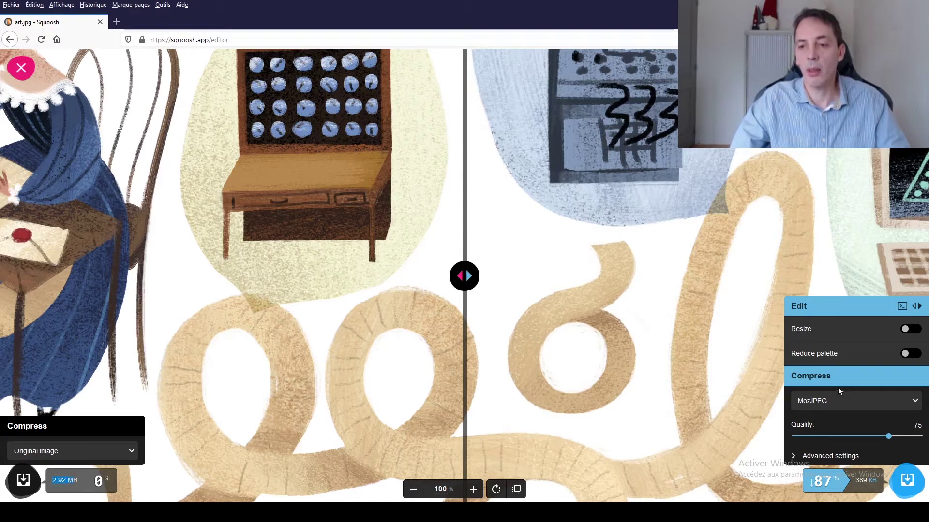
{"action": "left_click_drag", "start_coordinate": [855, 480], "coordinate": [875, 481]}
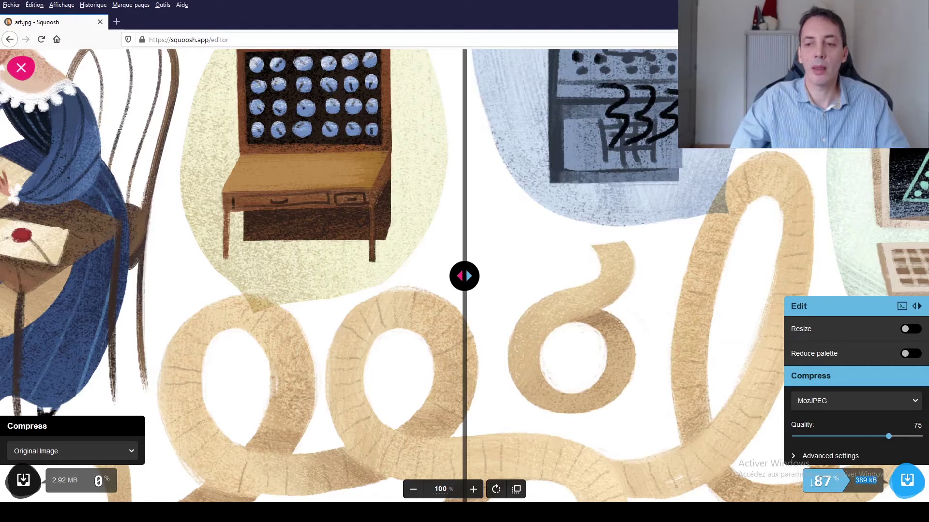
{"action": "left_click_drag", "start_coordinate": [813, 482], "coordinate": [837, 482]}
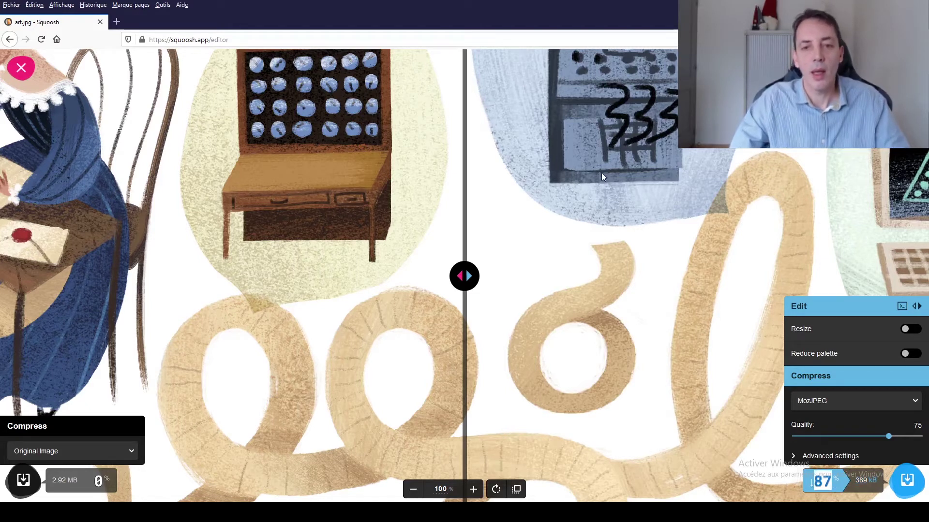
{"action": "left_click_drag", "start_coordinate": [467, 276], "coordinate": [435, 278]}
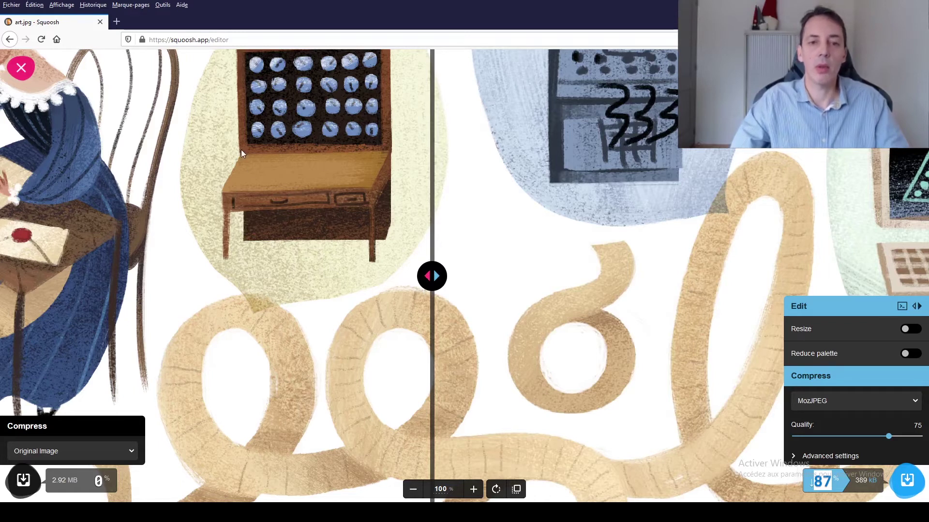
{"action": "left_click_drag", "start_coordinate": [435, 275], "coordinate": [464, 275]}
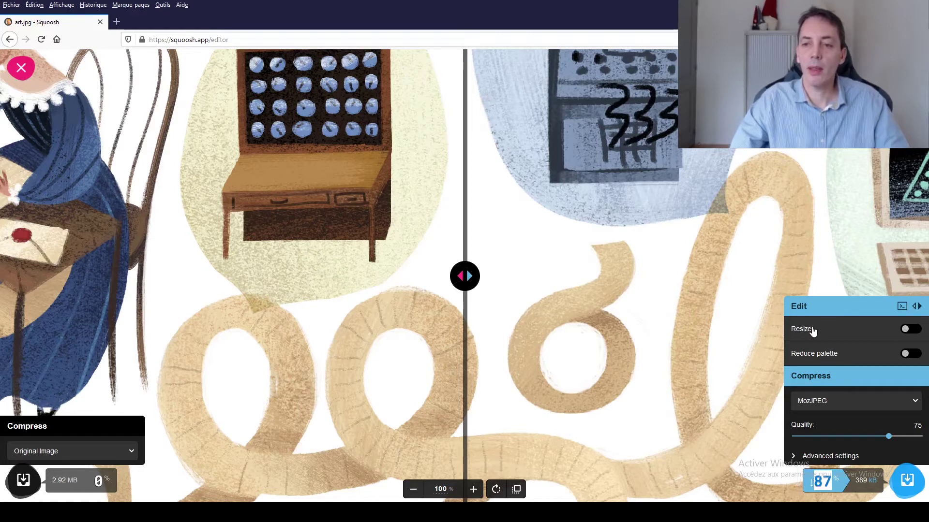
Enable resizing for the compressed version and review the available resize methods, keeping Lanczos3.
{"action": "left_click", "coordinate": [907, 331]}
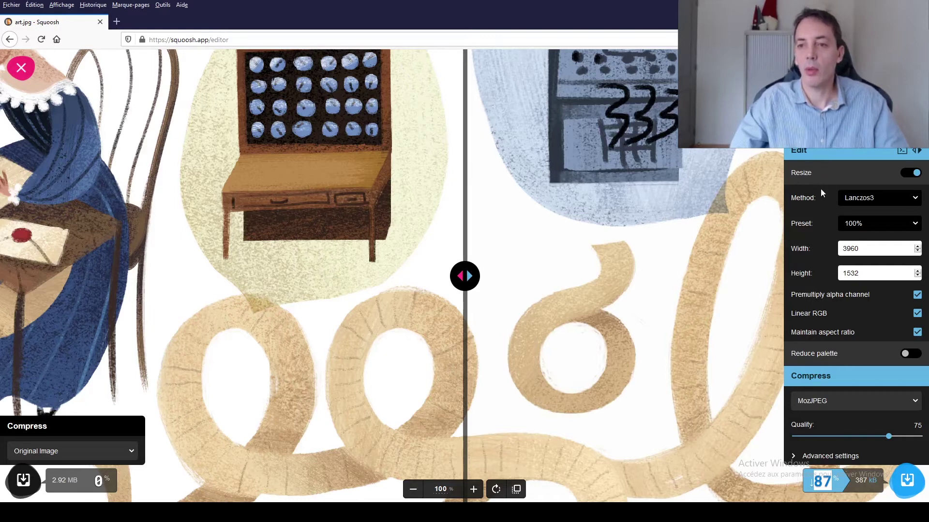
{"action": "left_click", "coordinate": [851, 199]}
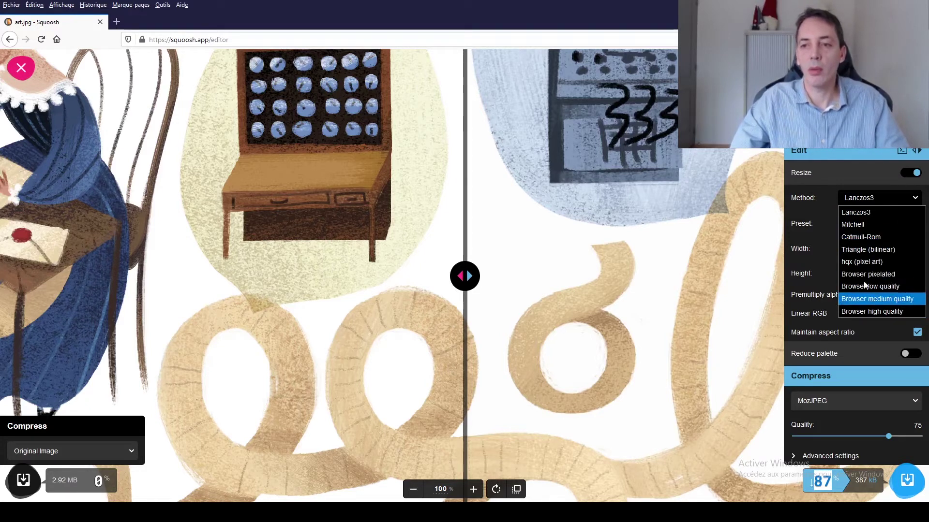
{"action": "left_click", "coordinate": [829, 193]}
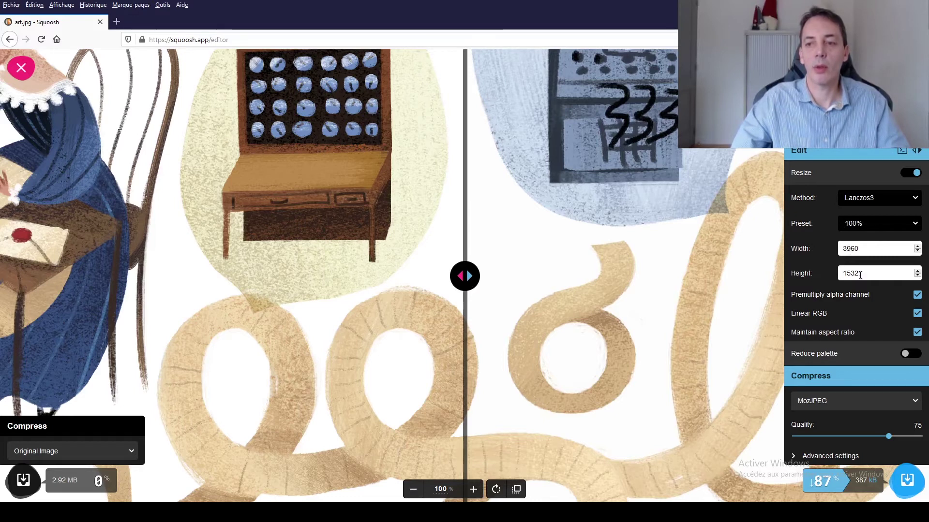
Try the 50% resize preset and return it to 100%.
{"action": "left_click", "coordinate": [864, 223]}
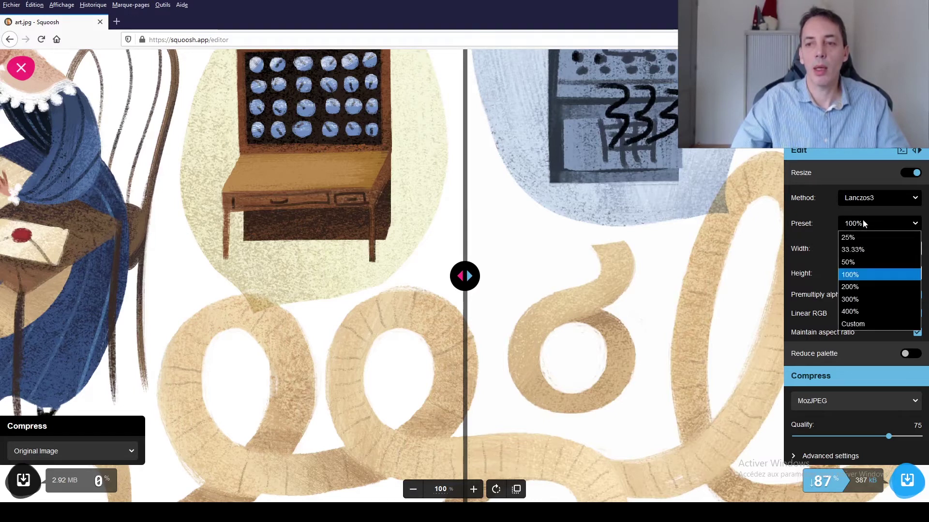
{"action": "left_click", "coordinate": [852, 262]}
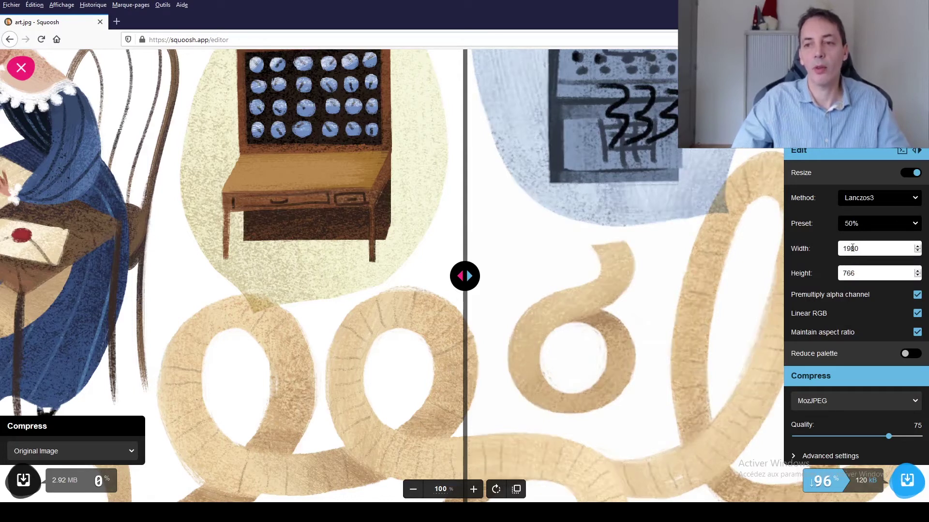
{"action": "left_click", "coordinate": [856, 223]}
{"action": "left_click", "coordinate": [853, 274]}
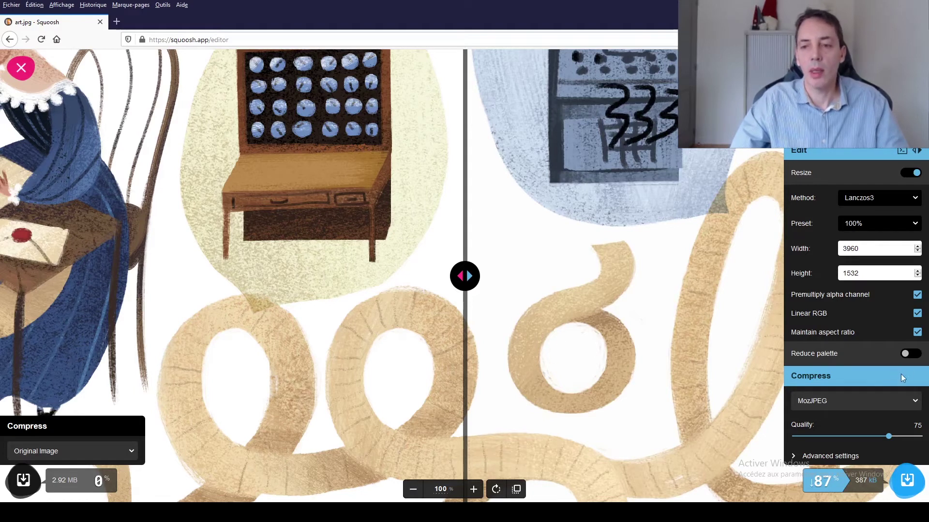
Enable palette reduction, try 141 colors and return the color count to 256.
{"action": "left_click", "coordinate": [907, 355]}
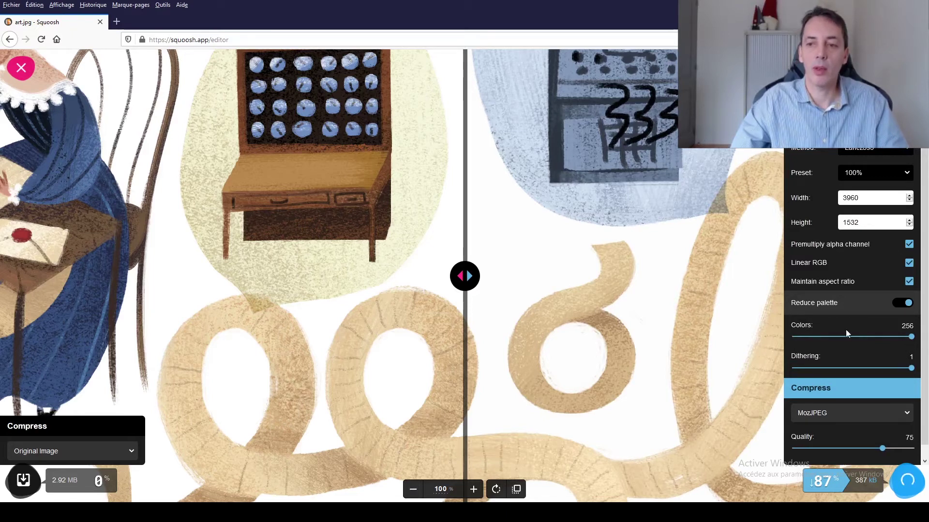
{"action": "left_click_drag", "start_coordinate": [911, 337], "coordinate": [859, 337]}
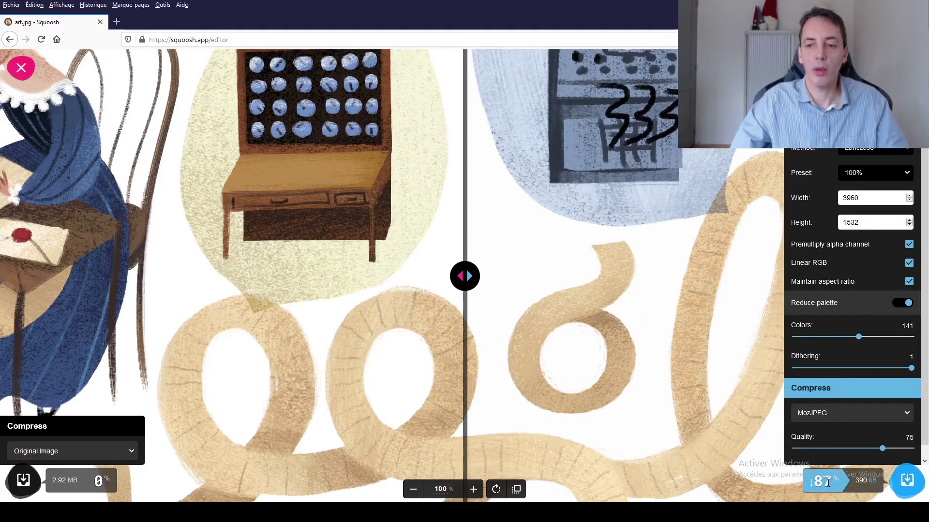
{"action": "left_click_drag", "start_coordinate": [859, 337], "coordinate": [925, 337]}
Change the MozJPEG version's compression format to JPEG XL (beta) with a quality of 43.5.
{"action": "scroll", "coordinate": [883, 303], "scroll_direction": "down", "scroll_amount": 1}
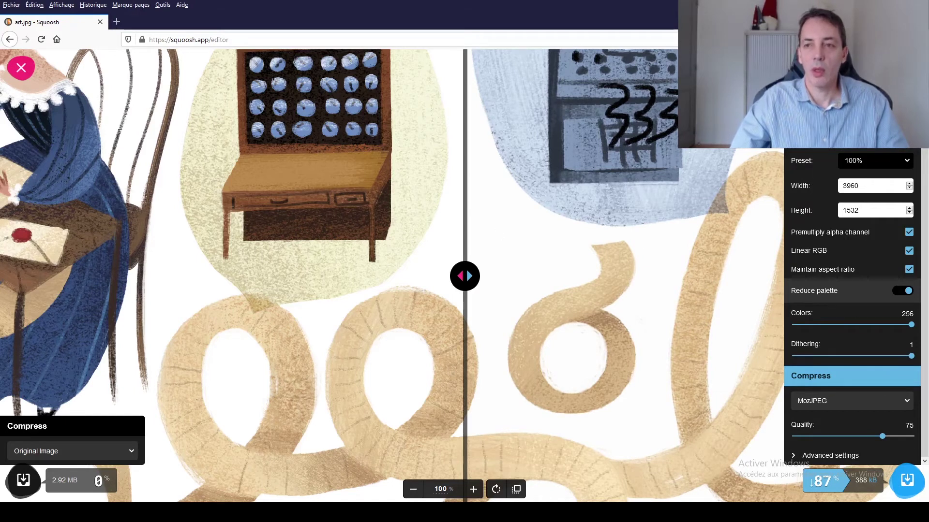
{"action": "left_click", "coordinate": [807, 403]}
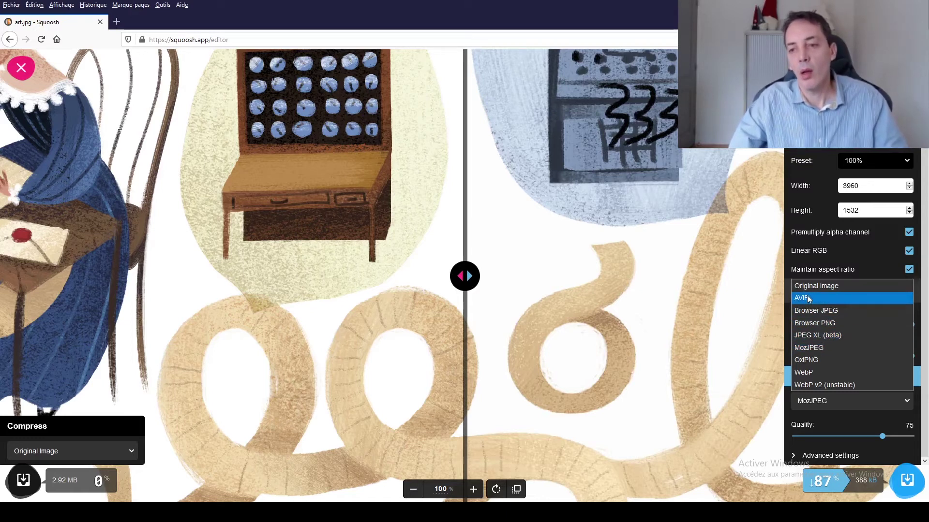
{"action": "left_click", "coordinate": [805, 337]}
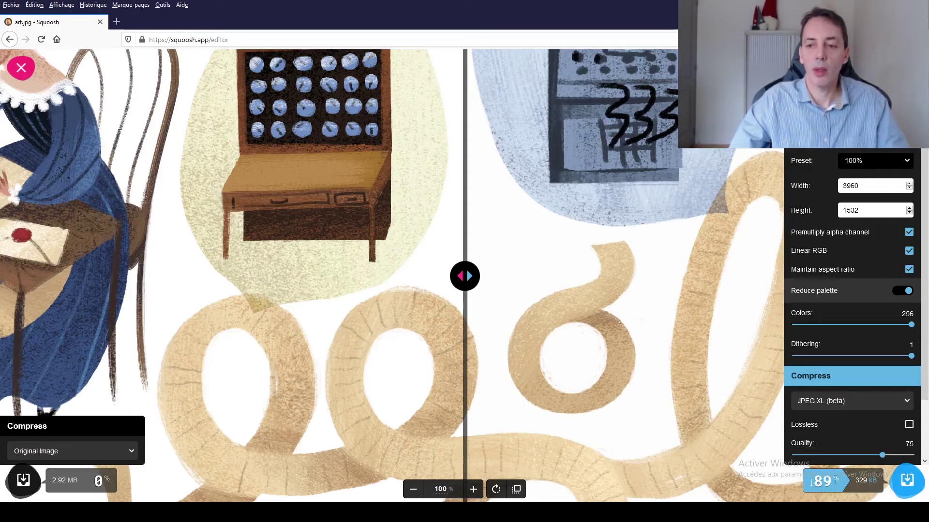
{"action": "left_click_drag", "start_coordinate": [883, 455], "coordinate": [846, 456]}
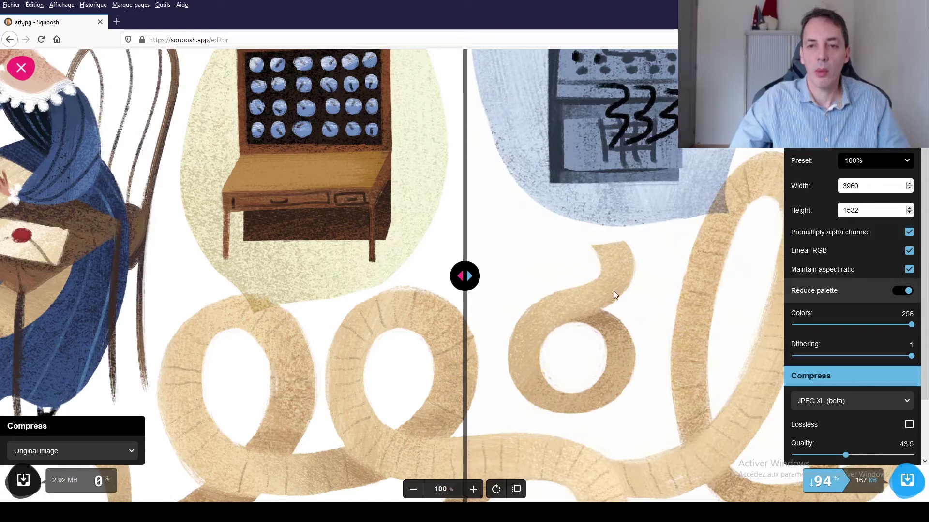
Examine the lettering and its edges at high magnification to compare the original with the JPEG XL version.
{"action": "left_click", "coordinate": [473, 490]}
{"action": "left_click", "coordinate": [474, 490]}
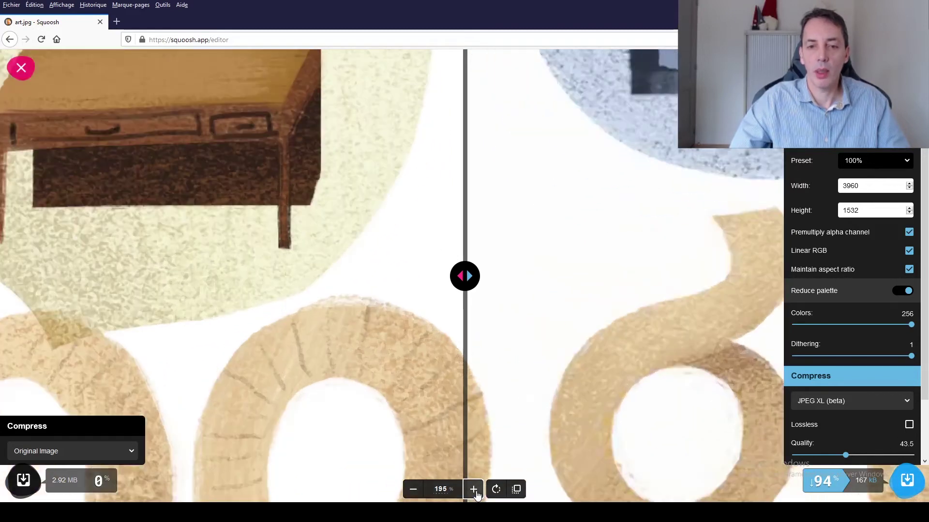
{"action": "left_click", "coordinate": [473, 489]}
{"action": "left_click", "coordinate": [473, 489]}
{"action": "scroll", "coordinate": [490, 390], "scroll_direction": "down", "scroll_amount": 3}
{"action": "scroll", "coordinate": [490, 385], "scroll_direction": "up", "scroll_amount": 5}
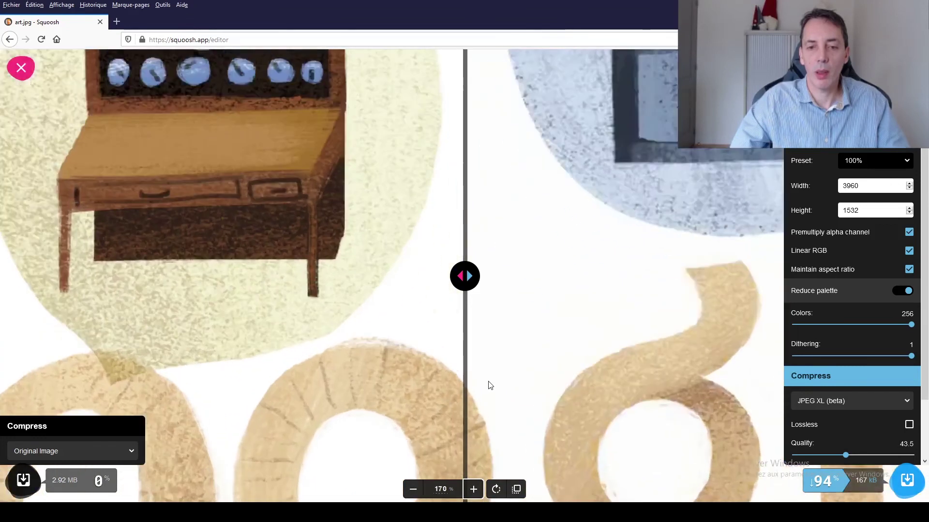
{"action": "left_click_drag", "start_coordinate": [498, 415], "coordinate": [550, 35]}
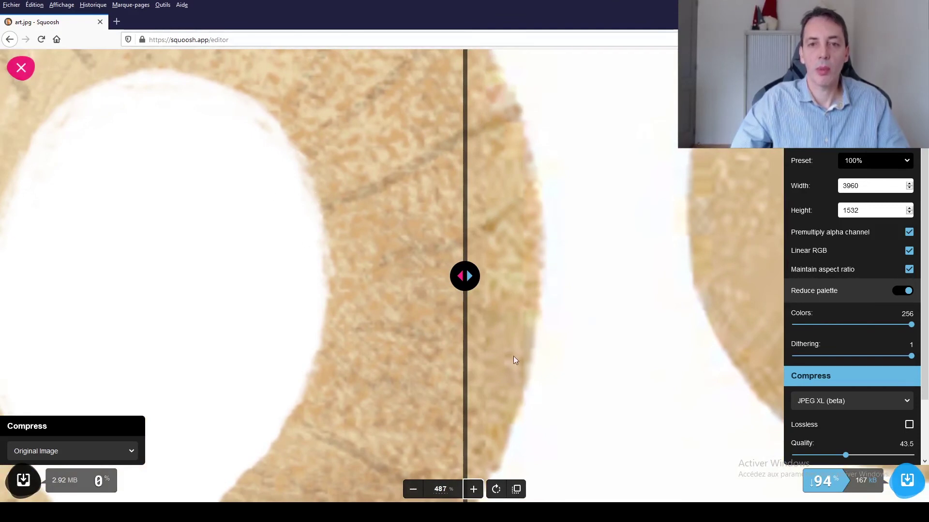
{"action": "scroll", "coordinate": [513, 309], "scroll_direction": "down", "scroll_amount": 4}
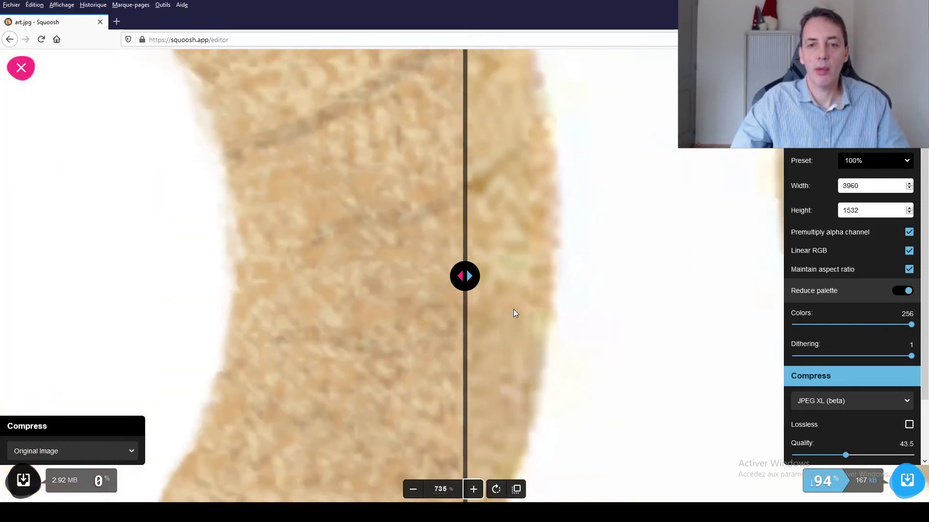
{"action": "scroll", "coordinate": [513, 313], "scroll_direction": "down", "scroll_amount": 5}
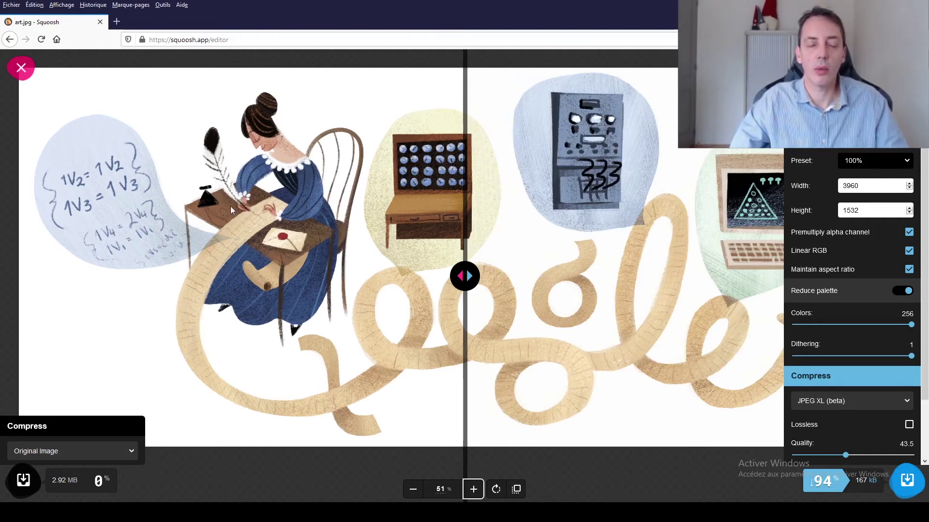
Set the original image side's compression to WebP and the JPEG XL version's quality to 75.
{"action": "left_click", "coordinate": [118, 454]}
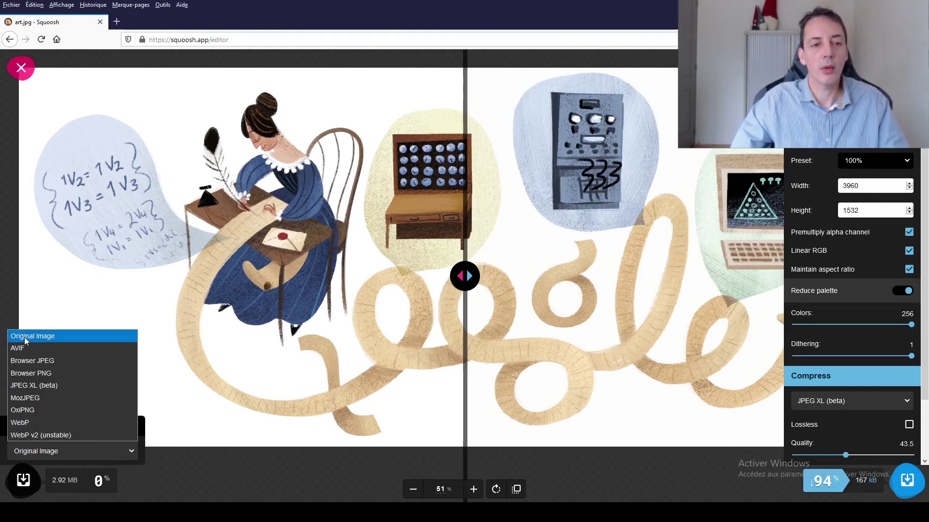
{"action": "left_click", "coordinate": [20, 424]}
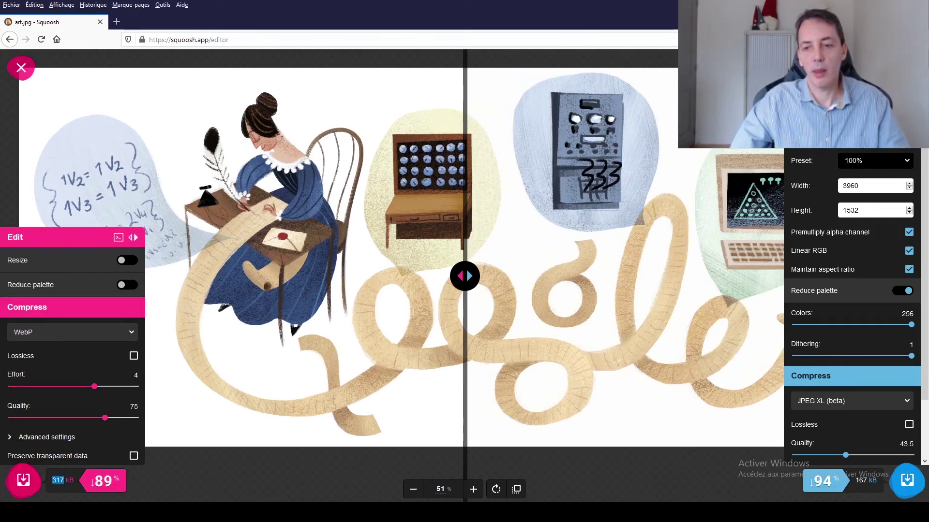
{"action": "left_click_drag", "start_coordinate": [847, 456], "coordinate": [884, 457]}
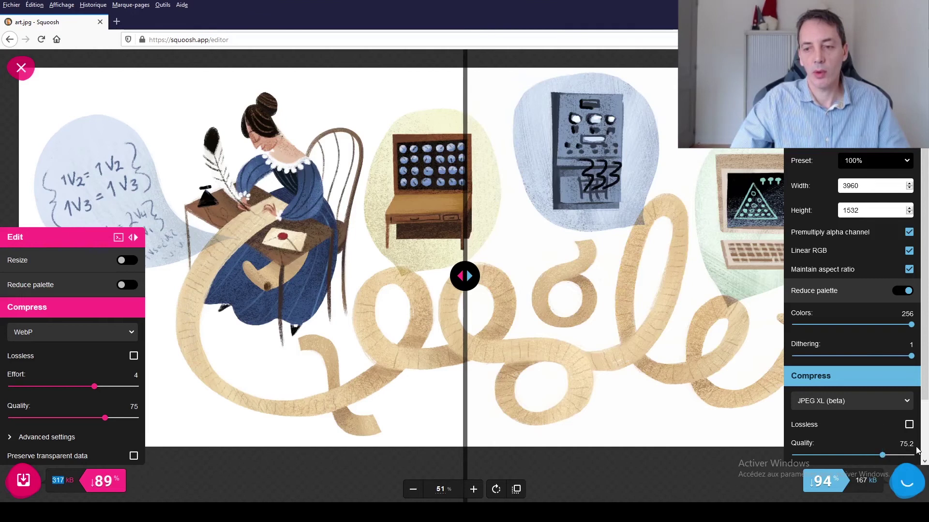
{"action": "left_click", "coordinate": [911, 443]}
{"action": "key", "text": "BackSpace"}
{"action": "key", "text": "BackSpace"}
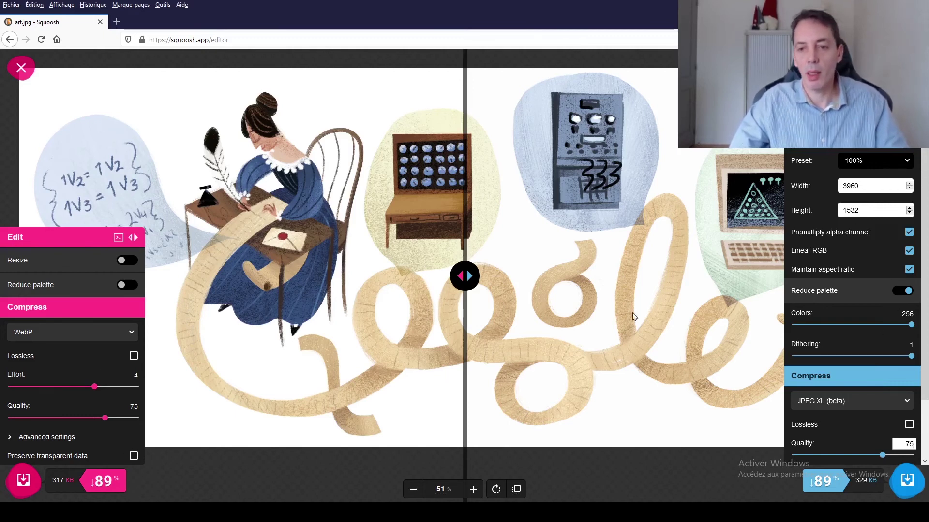
Start downloading the WebP and JPEG XL versions in turn, cancelling each file-opening dialog.
{"action": "left_click", "coordinate": [21, 489]}
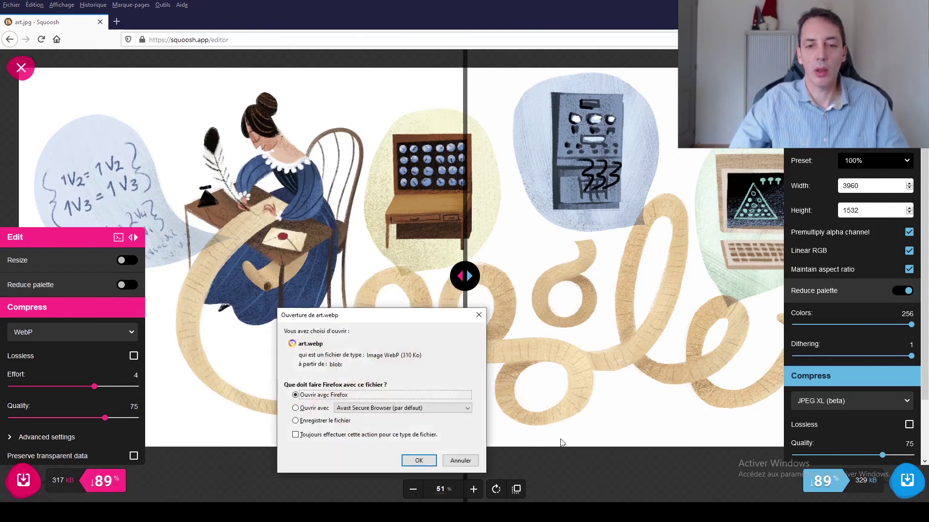
{"action": "left_click", "coordinate": [462, 462]}
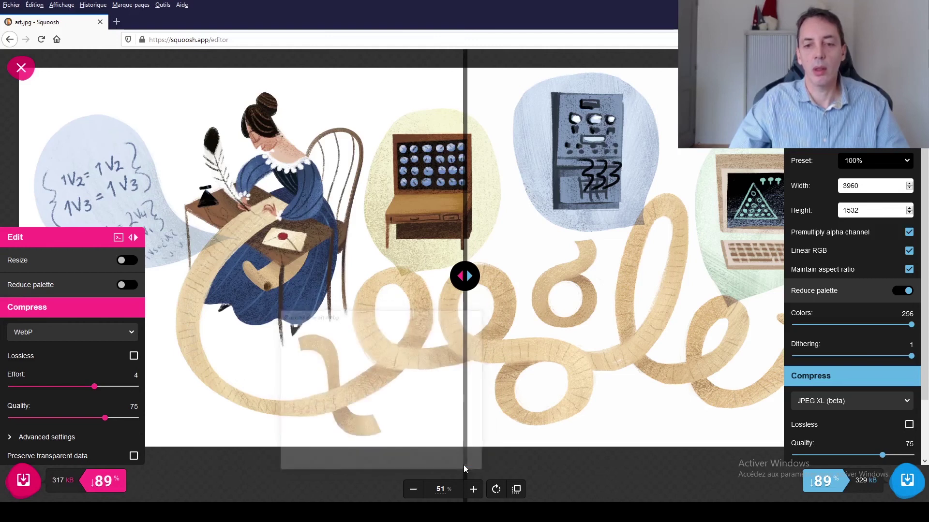
{"action": "left_click", "coordinate": [907, 481]}
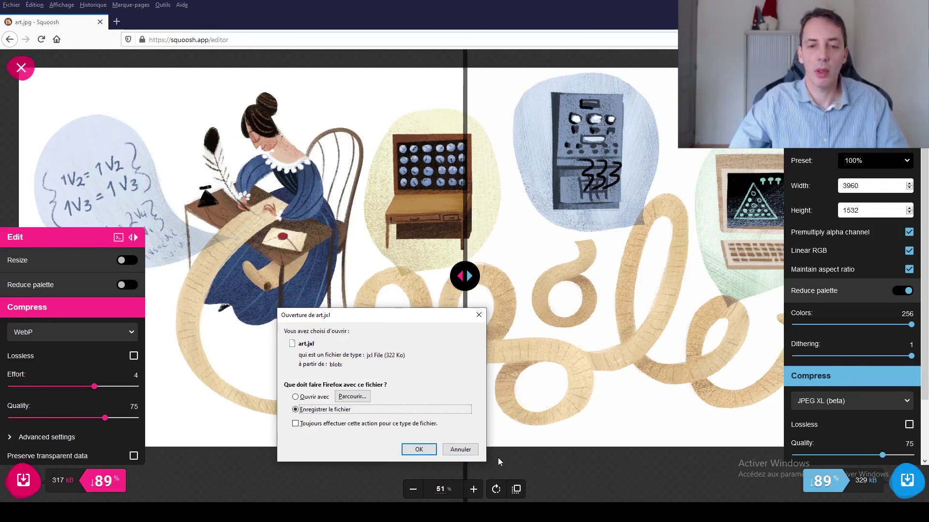
{"action": "left_click", "coordinate": [460, 450]}
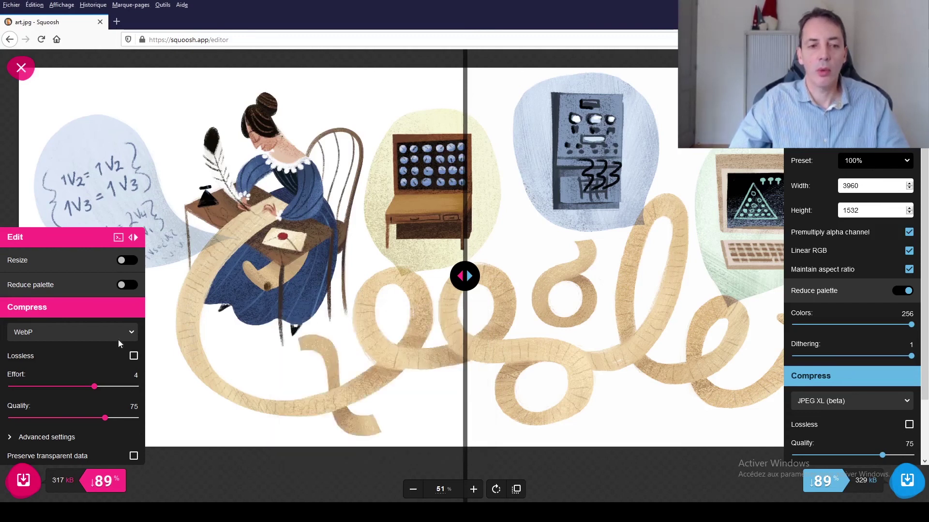
{"action": "left_click", "coordinate": [908, 480]}
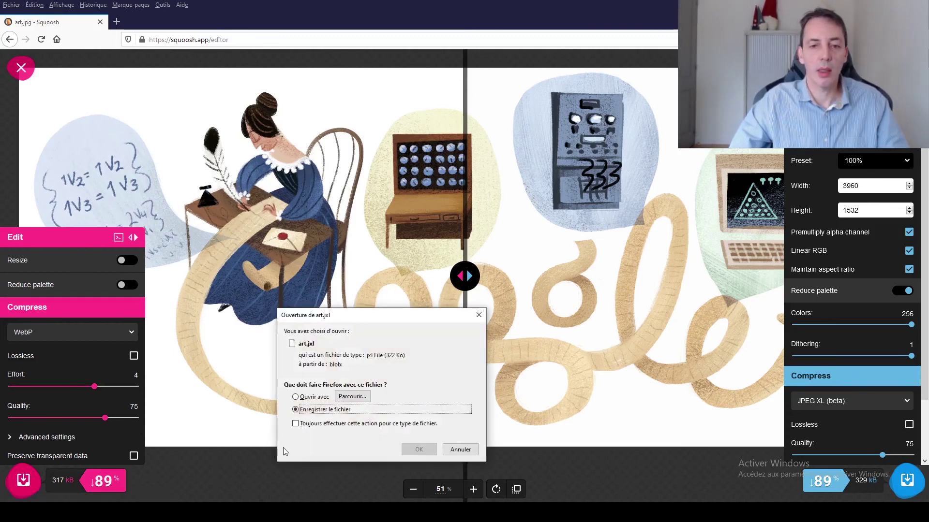
{"action": "left_click", "coordinate": [460, 450]}
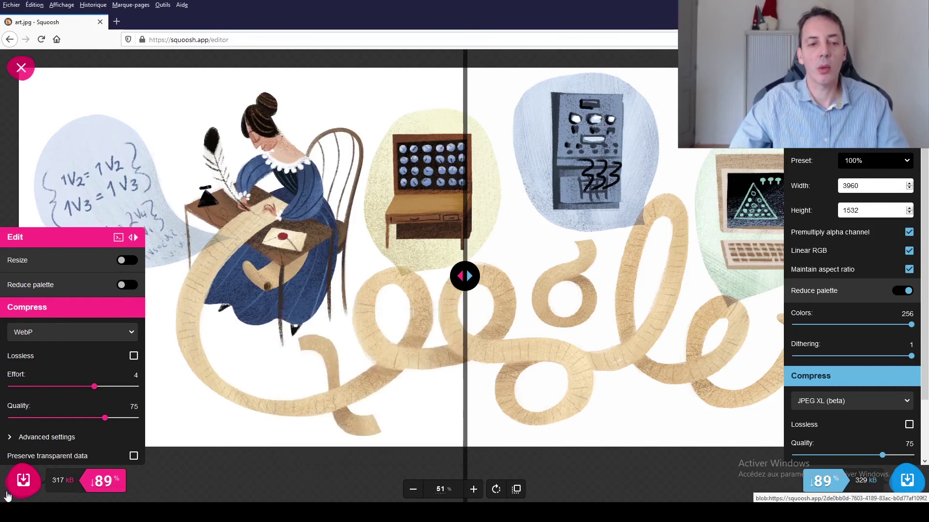
{"action": "left_click", "coordinate": [19, 481]}
{"action": "left_click", "coordinate": [462, 460]}
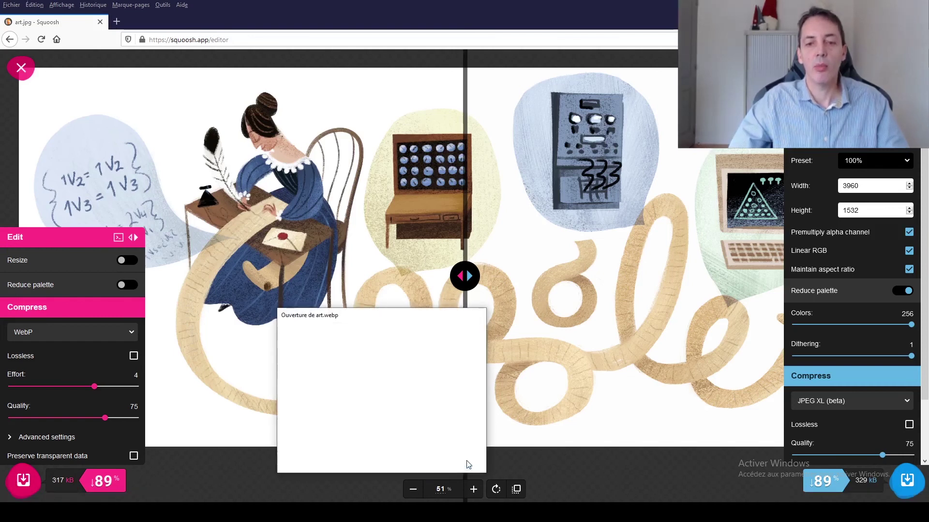